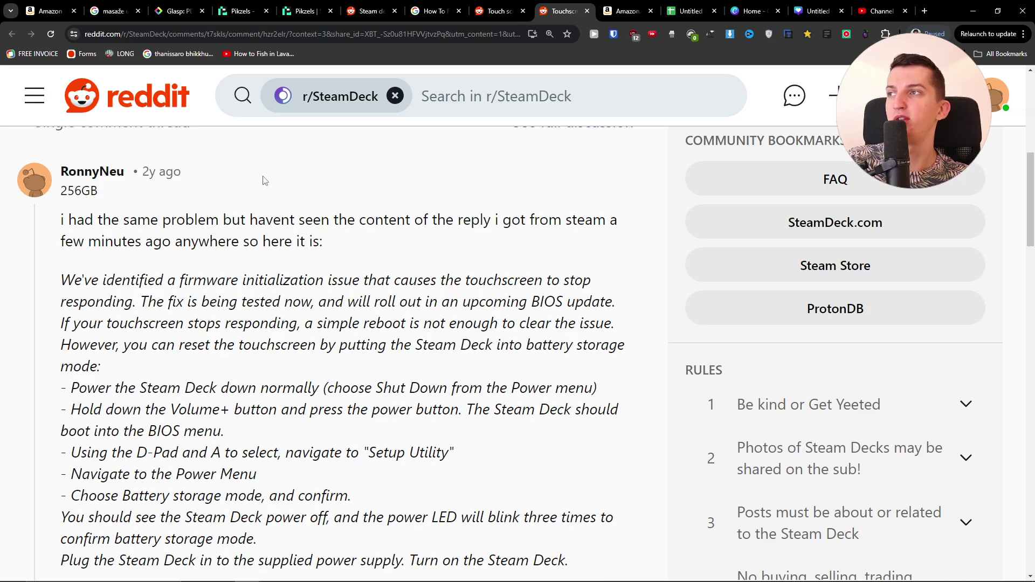
scroll(416, 257, up, 5)
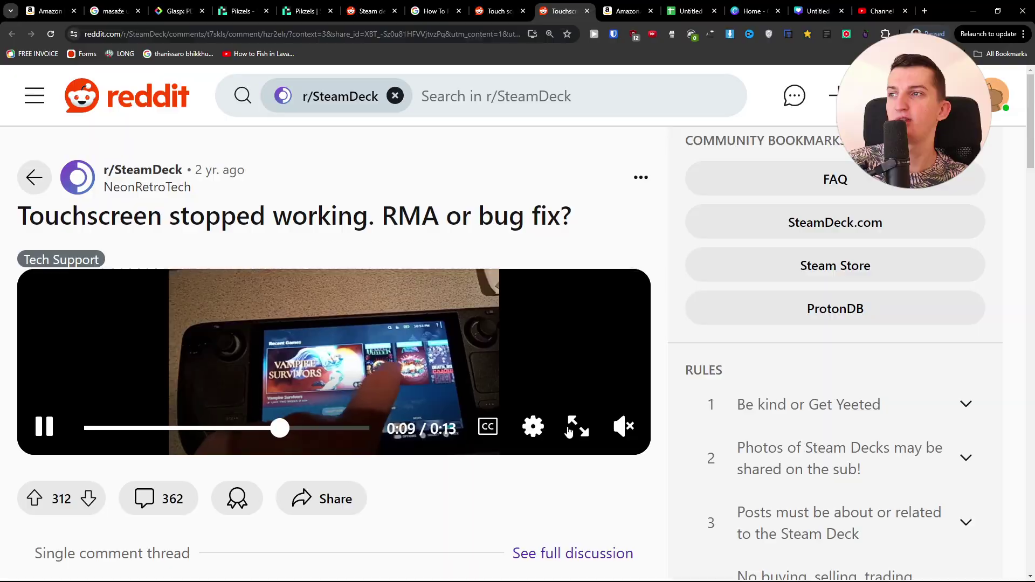
Play the touchscreen post's video full screen, exit full screen, and pause it near the end
click(578, 427)
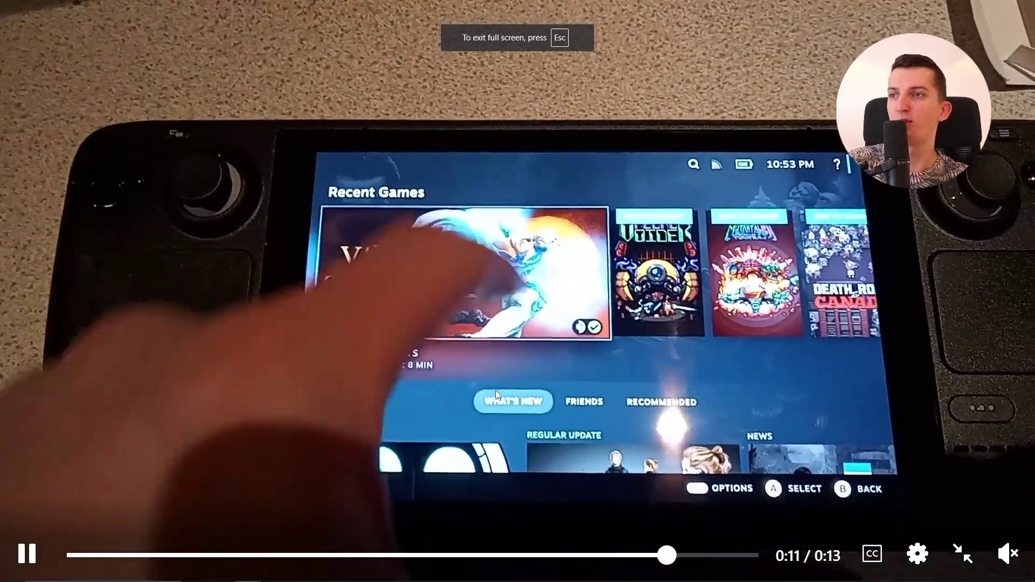
key(Escape)
click(44, 427)
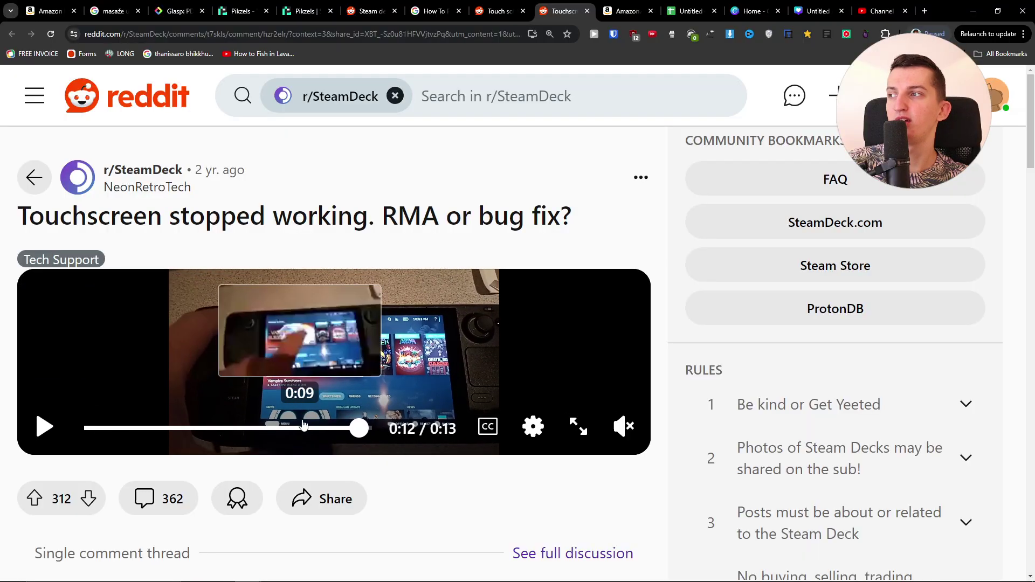
scroll(313, 426, down, 5)
scroll(314, 426, down, 3)
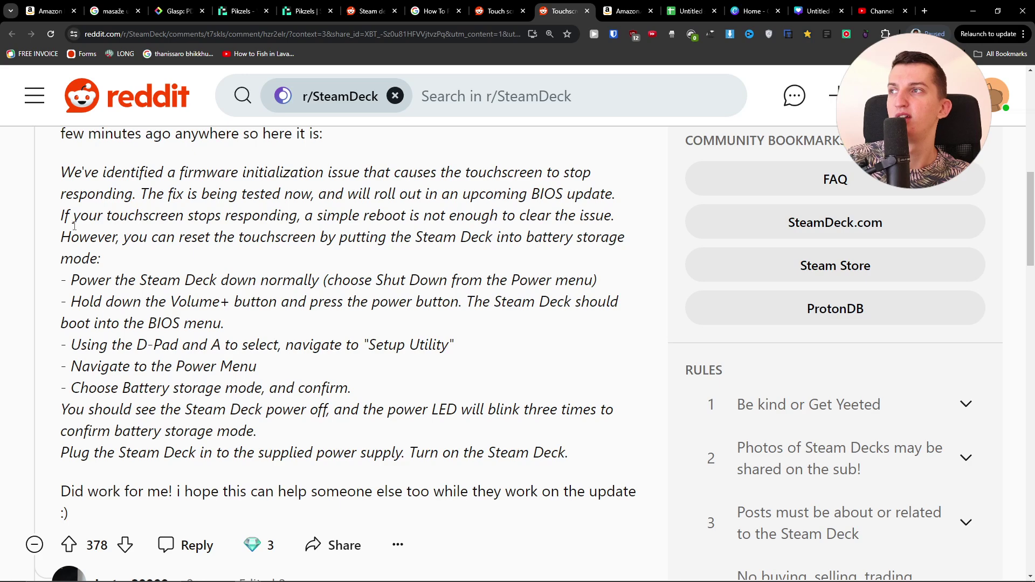
Highlight the comment's firmware explanation, then restart the selection at 'Power the Steam Deck down'
drag(60, 242, 507, 253)
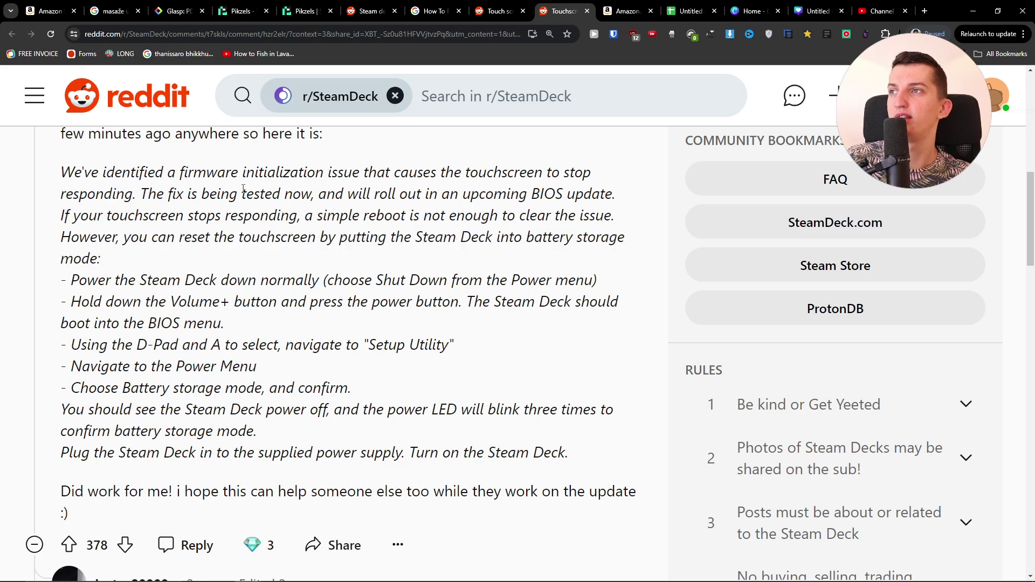
drag(242, 187, 537, 216)
mouse_move(148, 173)
mouse_down()
mouse_move(334, 194)
mouse_move(164, 237)
mouse_move(628, 218)
mouse_up()
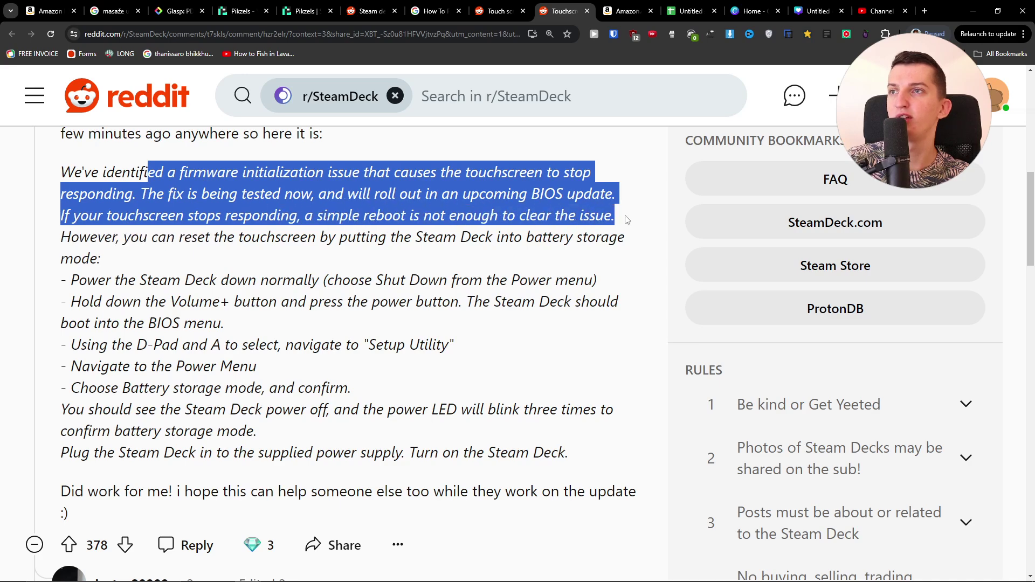
mouse_move(627, 219)
mouse_down()
mouse_move(121, 238)
mouse_move(566, 240)
mouse_move(100, 259)
mouse_move(261, 280)
mouse_move(610, 283)
mouse_move(223, 313)
mouse_move(260, 328)
mouse_up()
click(70, 280)
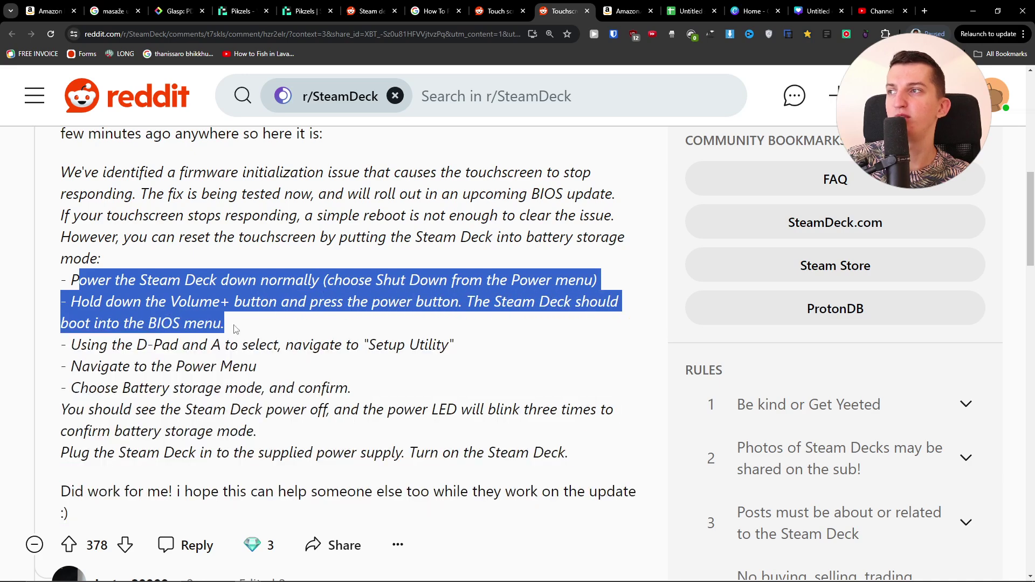
Extend the highlight through the D-Pad, Setup Utility, battery storage and plug-in steps to 'Turn on the Steam Deck.'
drag(236, 328, 114, 345)
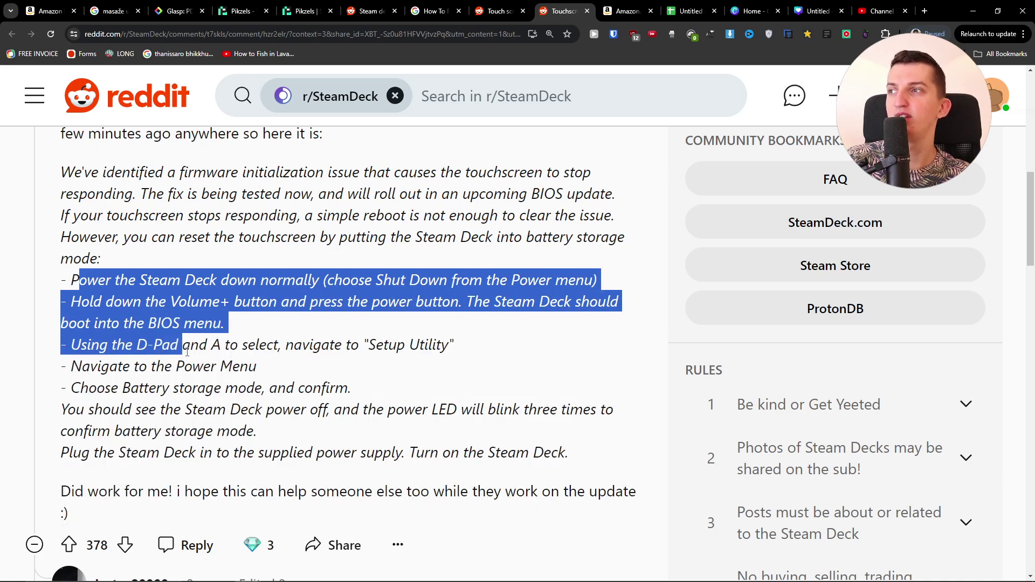
mouse_move(243, 346)
mouse_down()
mouse_move(440, 346)
mouse_move(295, 373)
mouse_up()
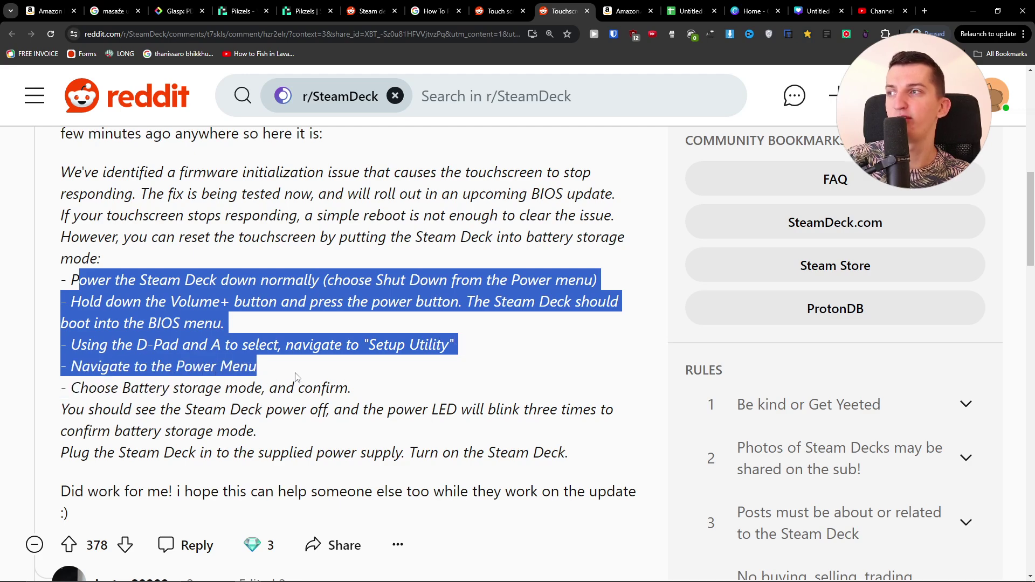
drag(296, 372, 220, 412)
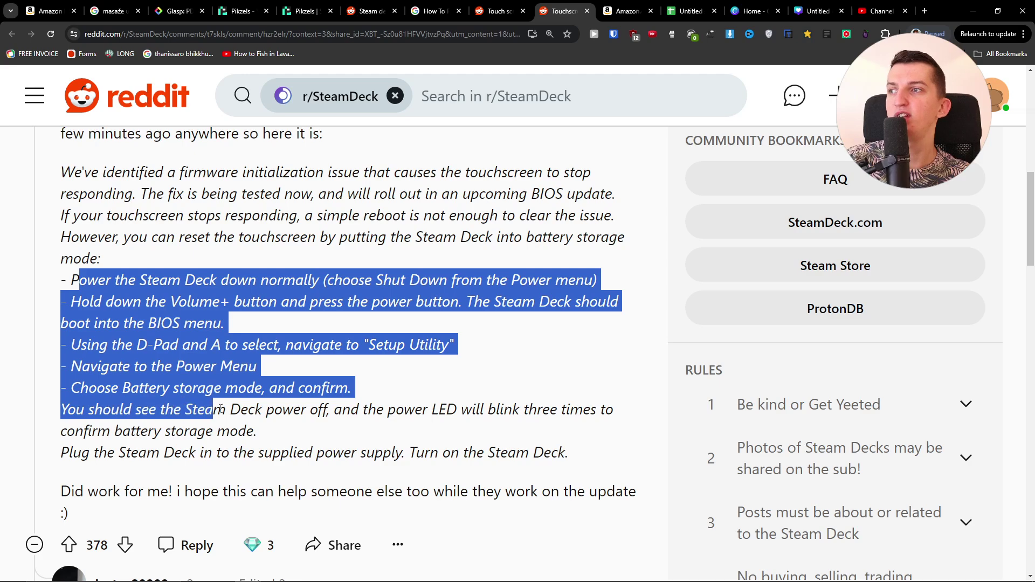
drag(220, 411, 516, 426)
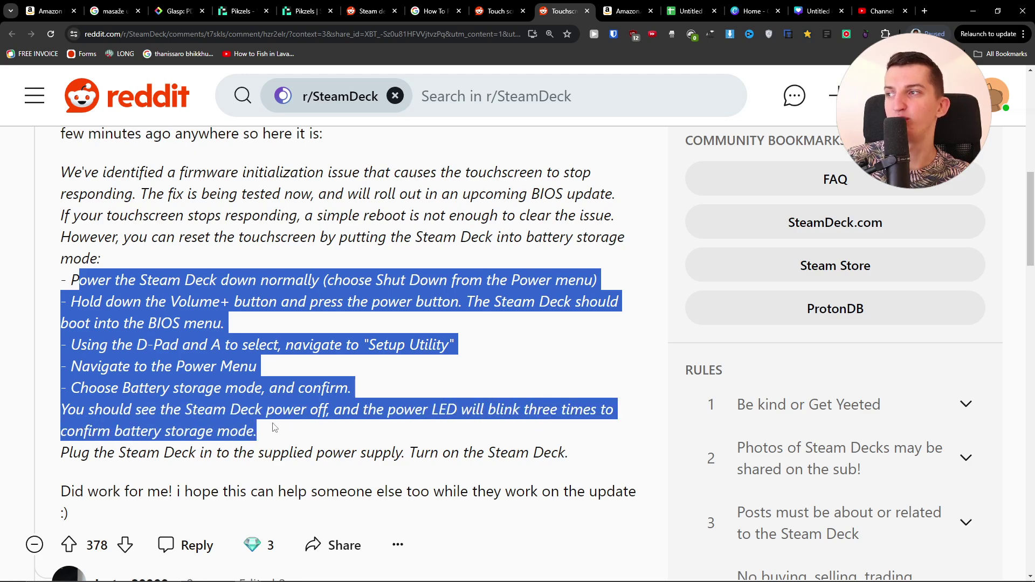
drag(273, 429, 159, 447)
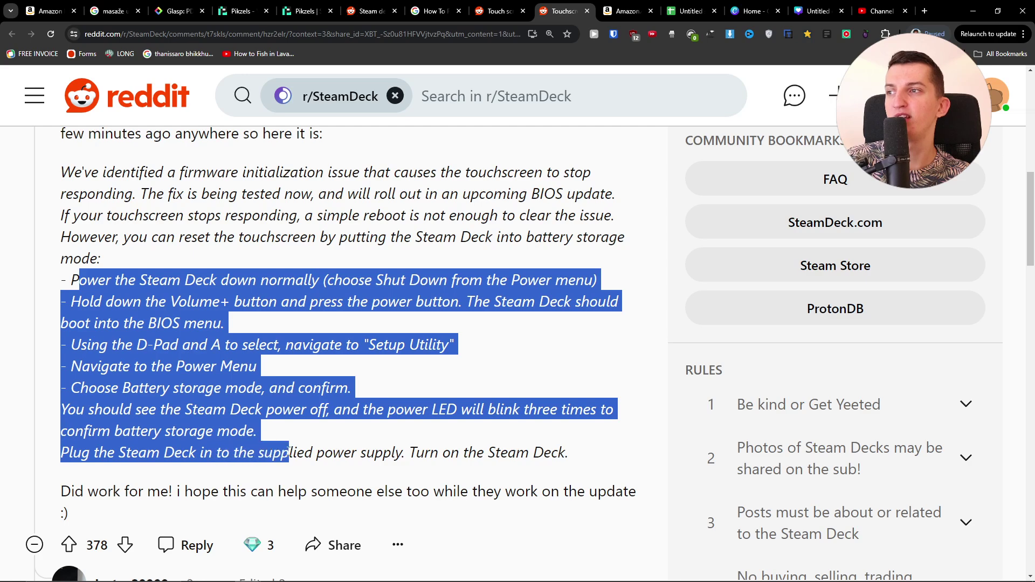
drag(304, 453, 585, 457)
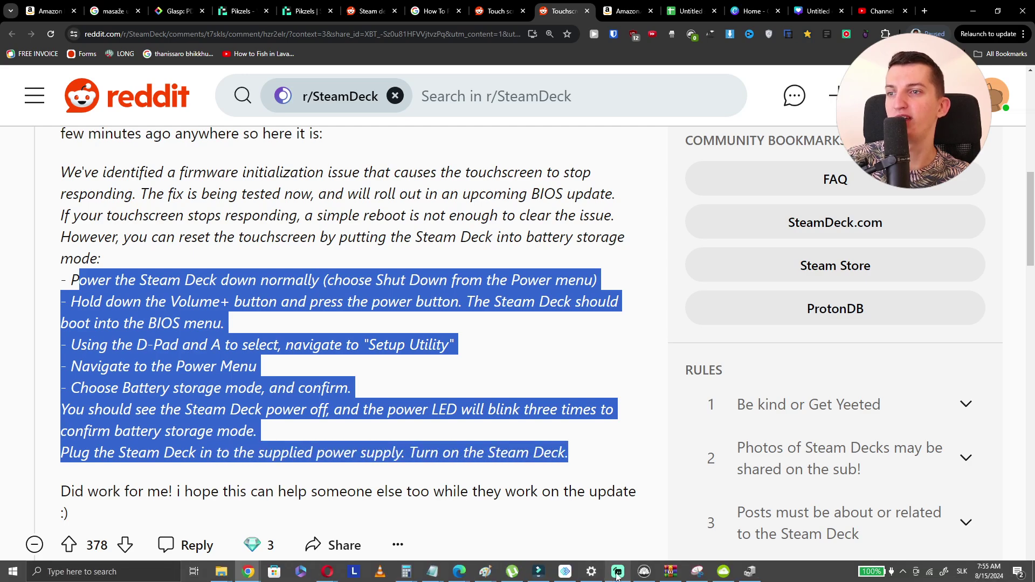
click(618, 571)
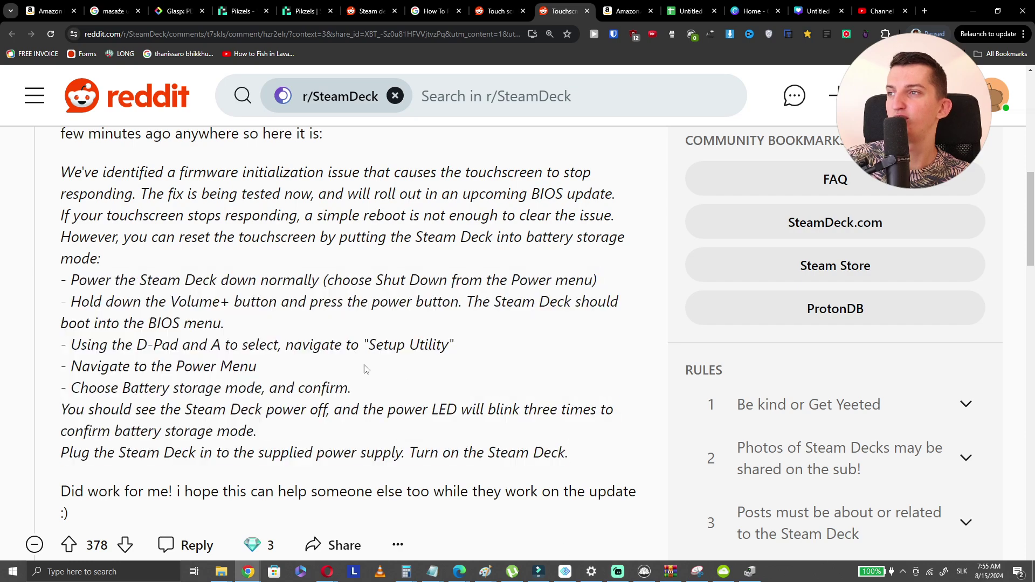
Reselect from 'Turn on the Steam Deck.' back to the leading dash of '- Power', then switch programs
mouse_move(636, 435)
mouse_down()
mouse_move(67, 275)
mouse_move(581, 441)
mouse_up()
click(65, 276)
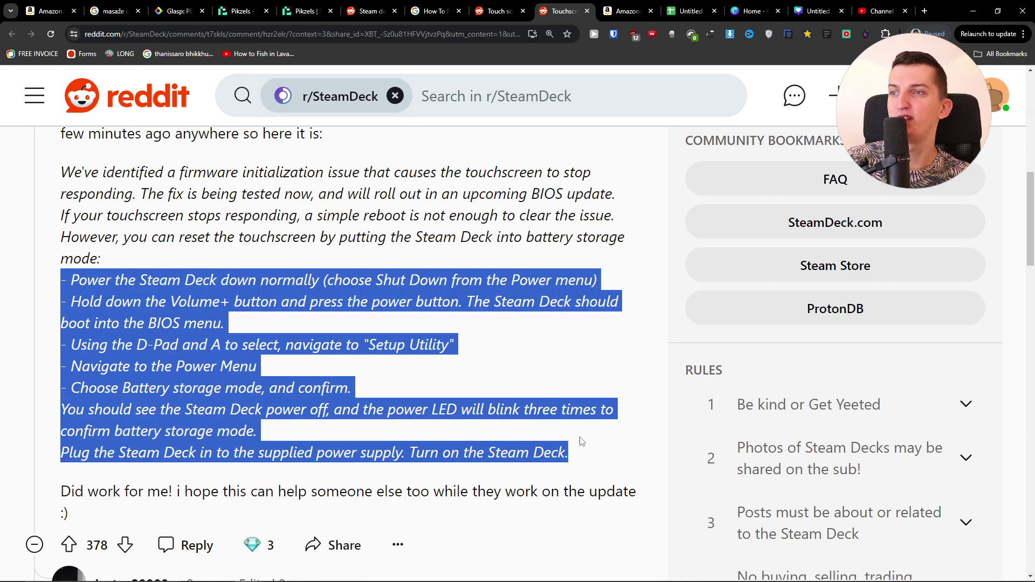
click(624, 574)
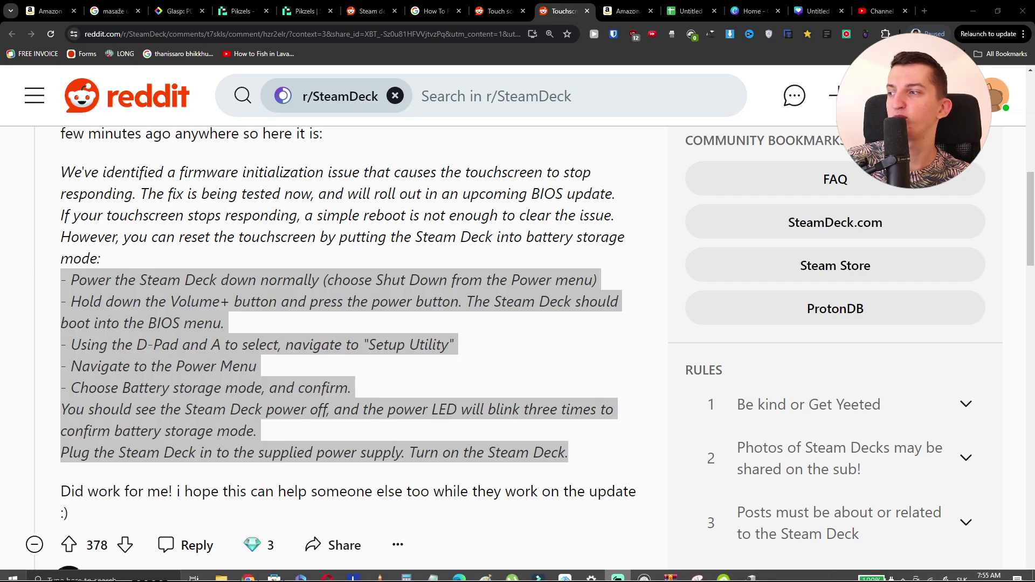